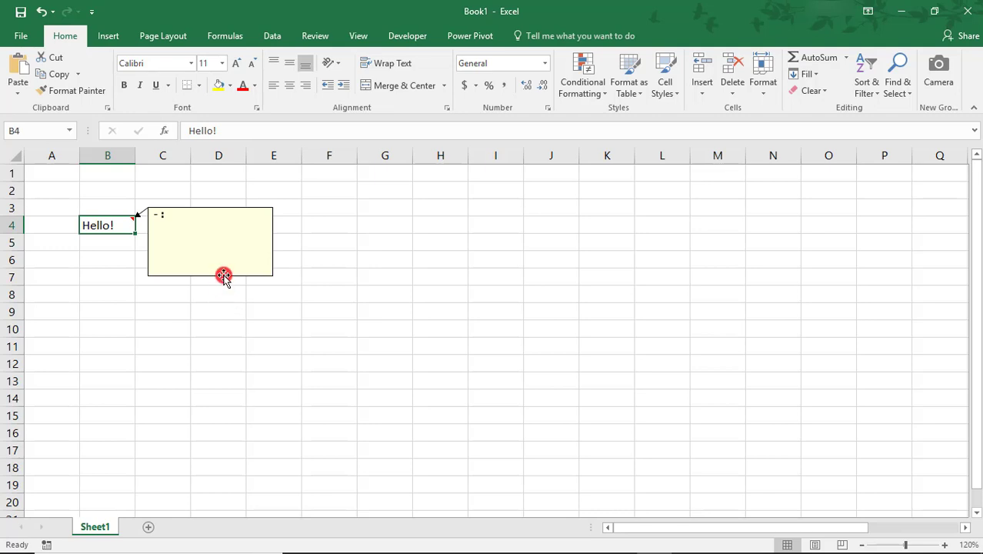
Select the comment box on cell B4 and open its Format Comment dialog.
click(223, 275)
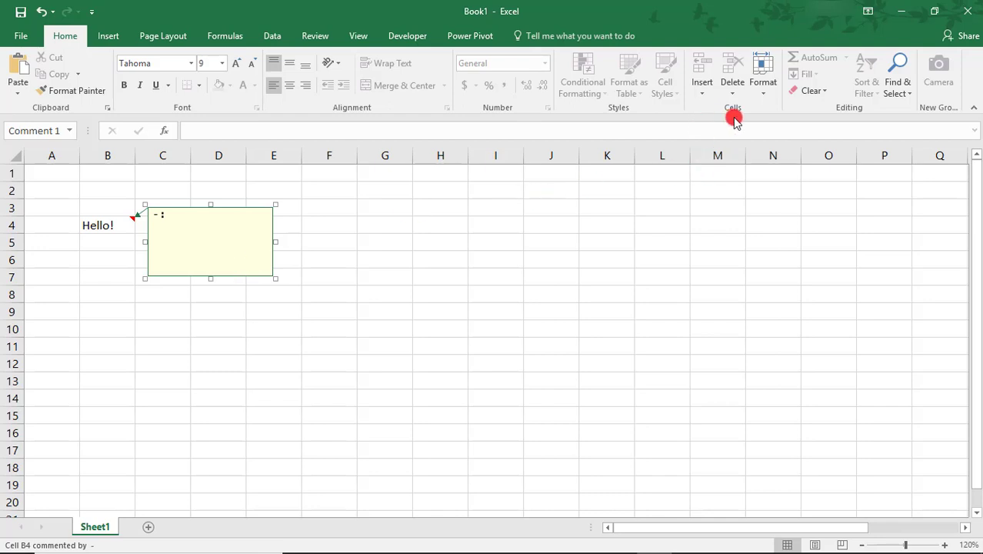
click(762, 90)
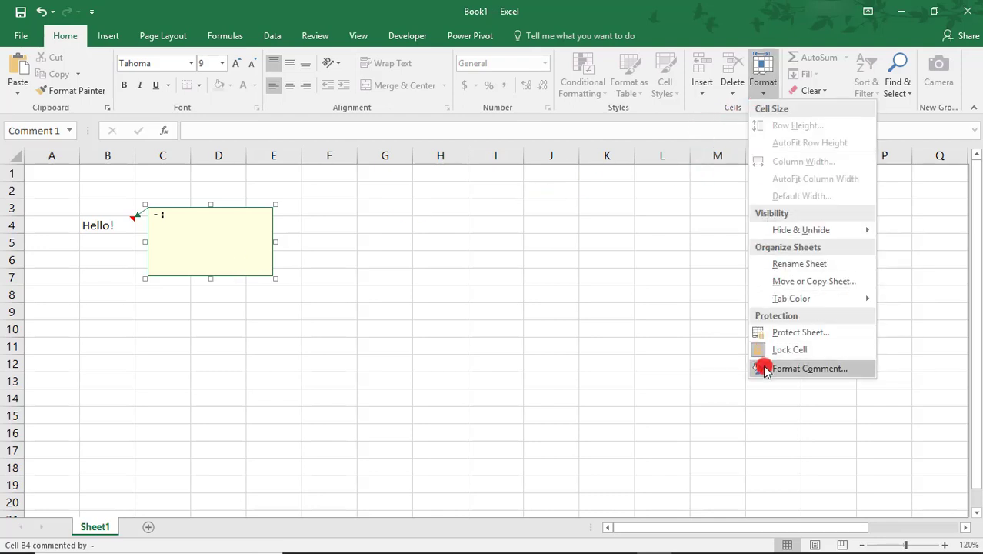
click(214, 261)
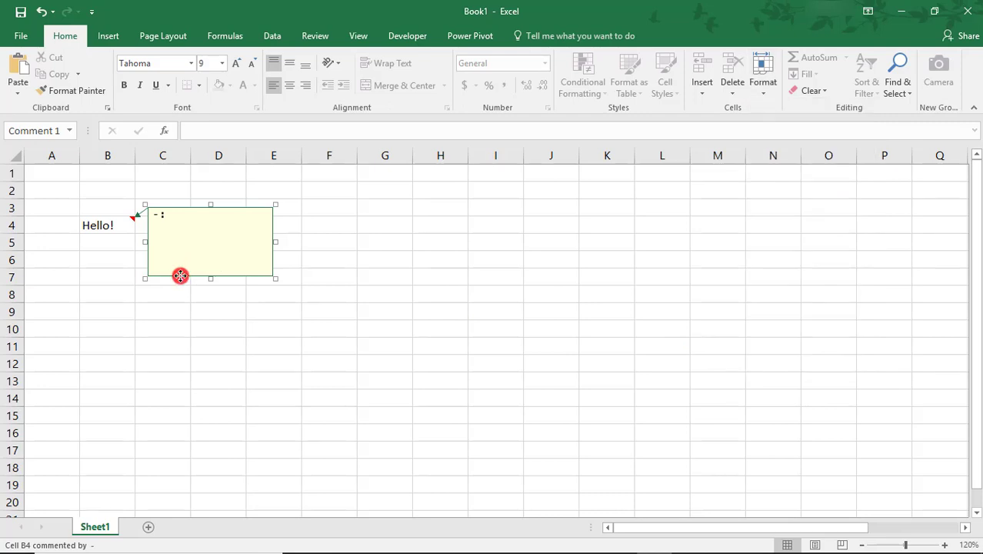
right_click(180, 276)
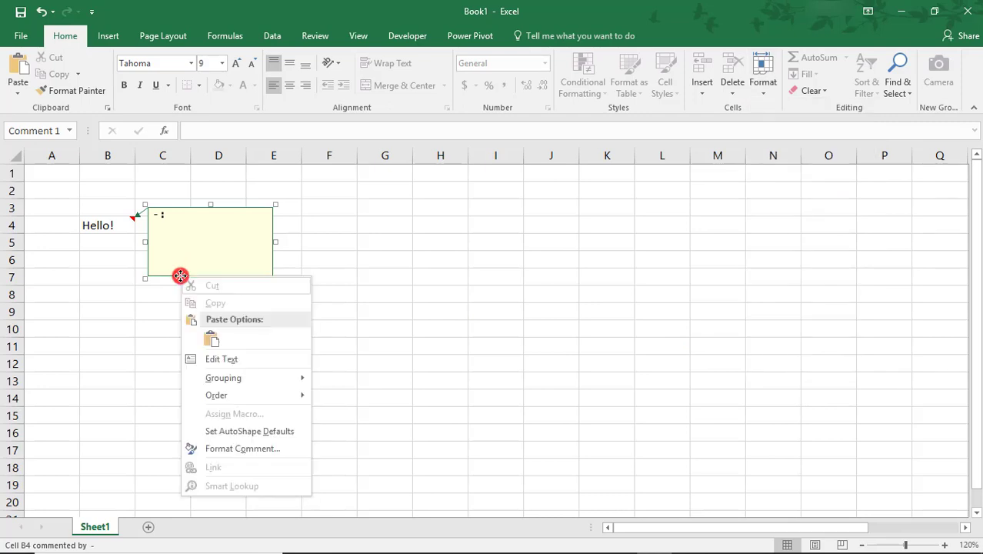
click(221, 449)
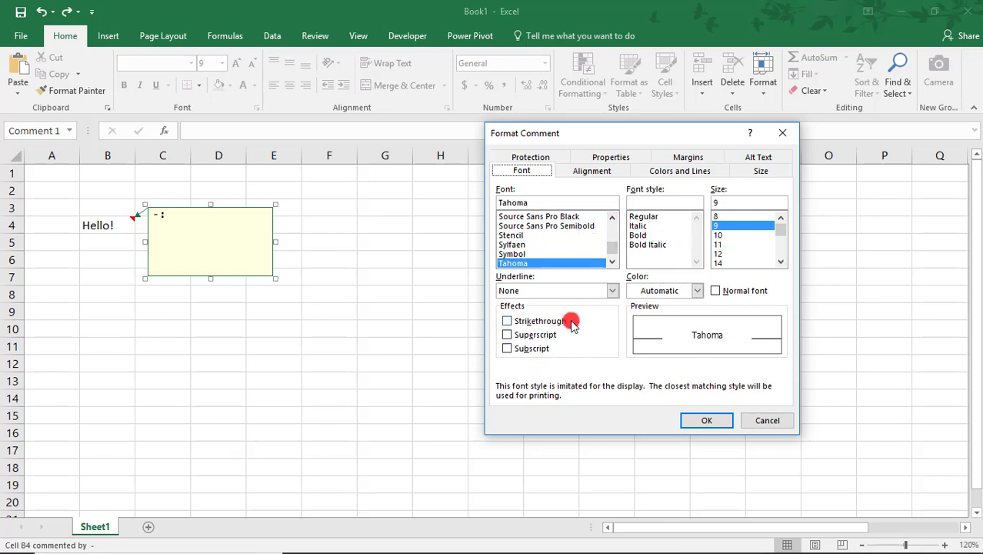
Review the comment's Alignment, Margins, Size and Alt Text settings, ending on Colors and Lines.
click(588, 174)
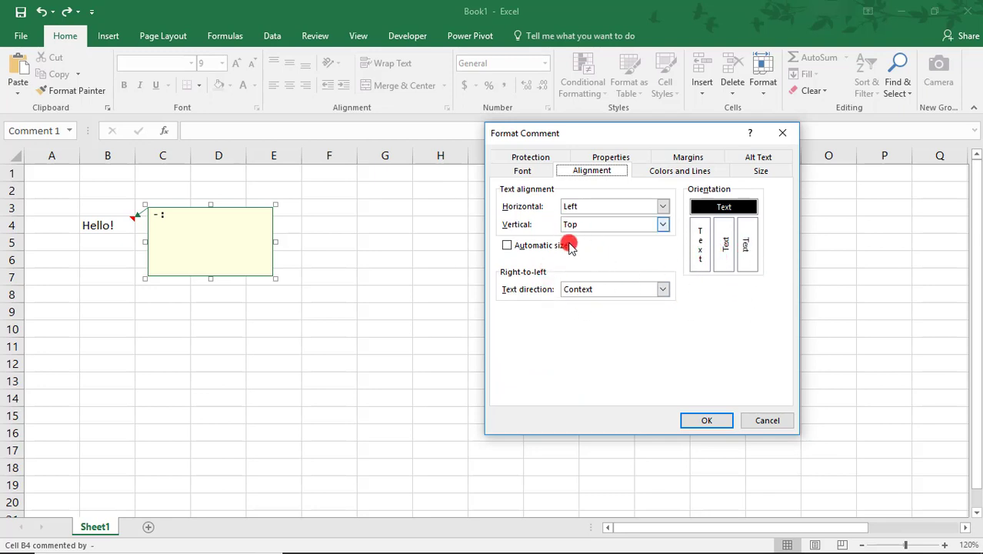
click(671, 158)
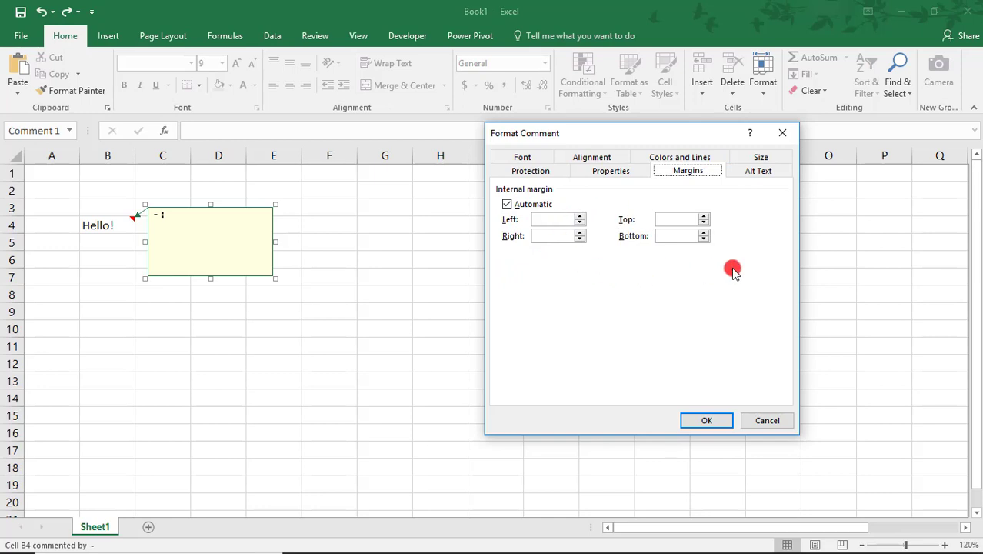
click(755, 158)
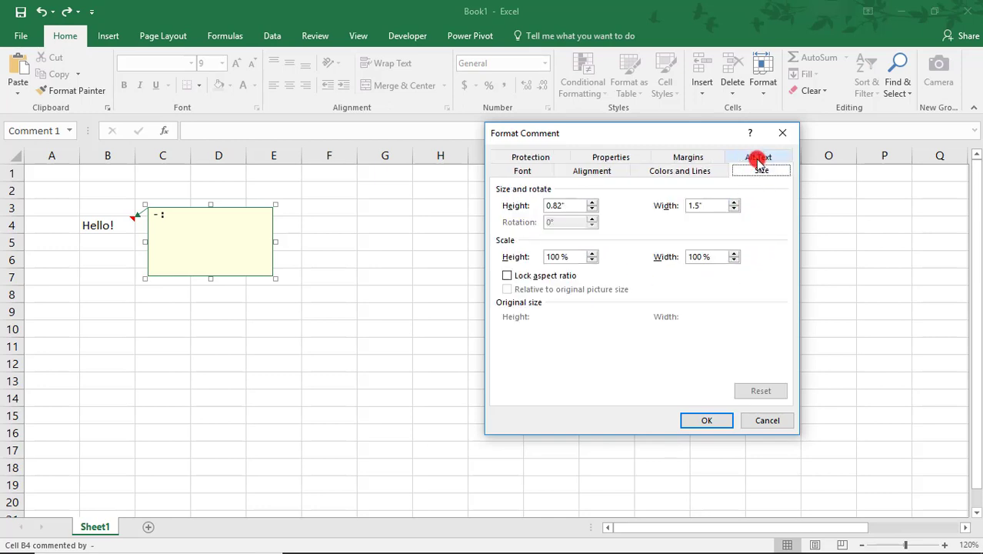
click(755, 158)
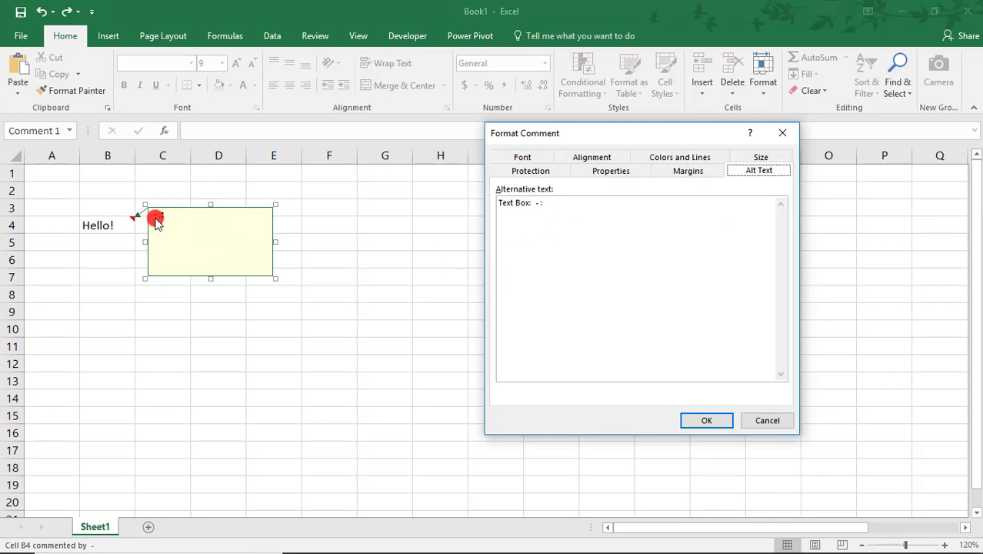
click(666, 157)
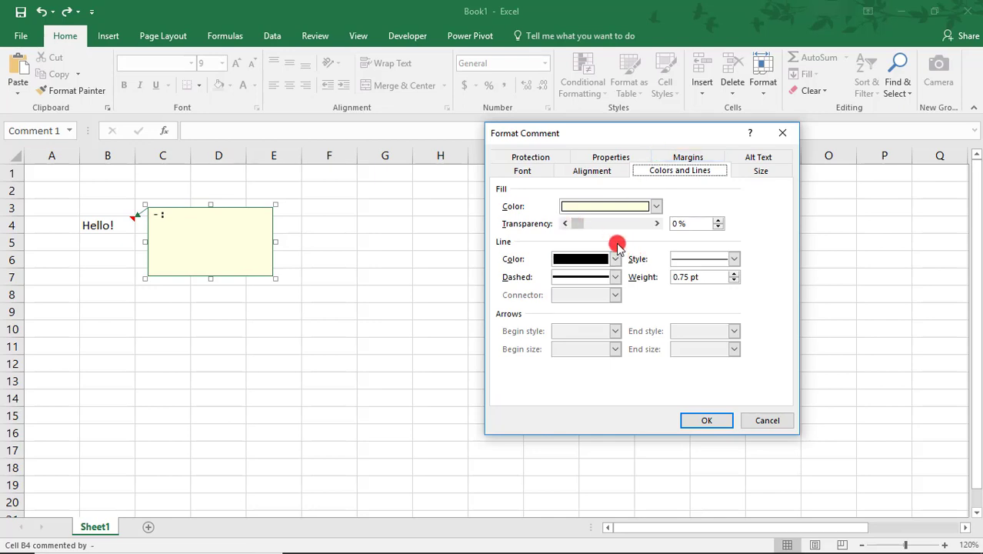
Set the comment fill to Rose and the line colour to Red at 0.75 pt, and apply.
click(588, 206)
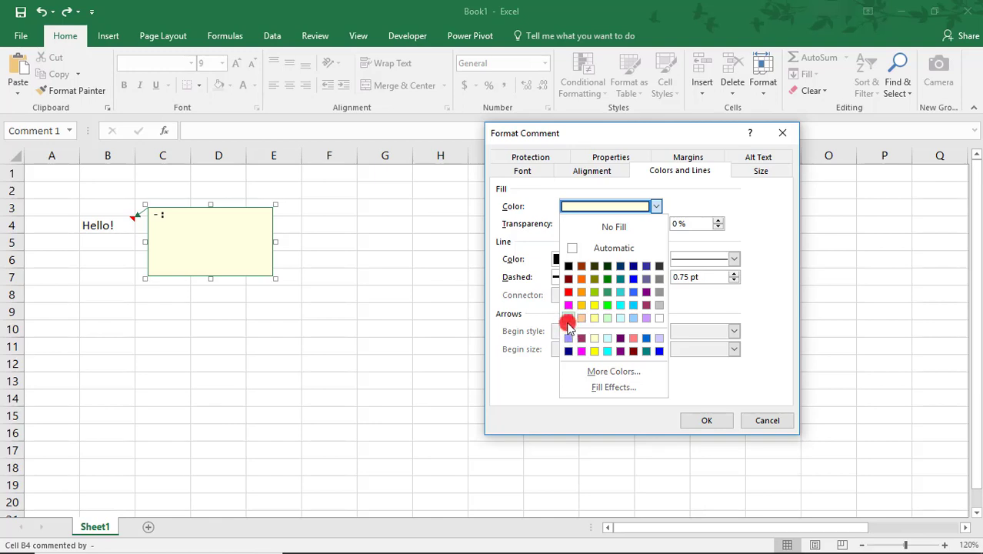
click(568, 319)
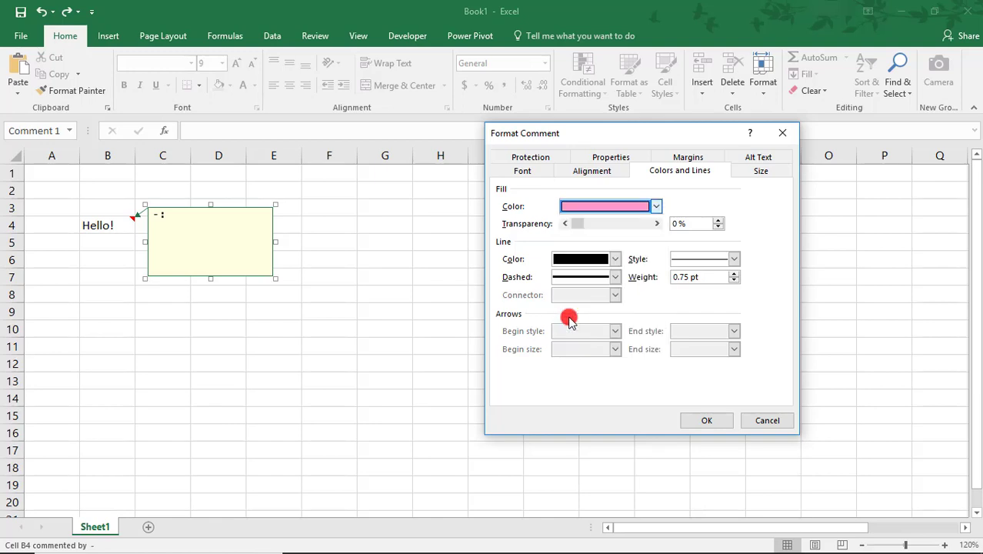
click(583, 259)
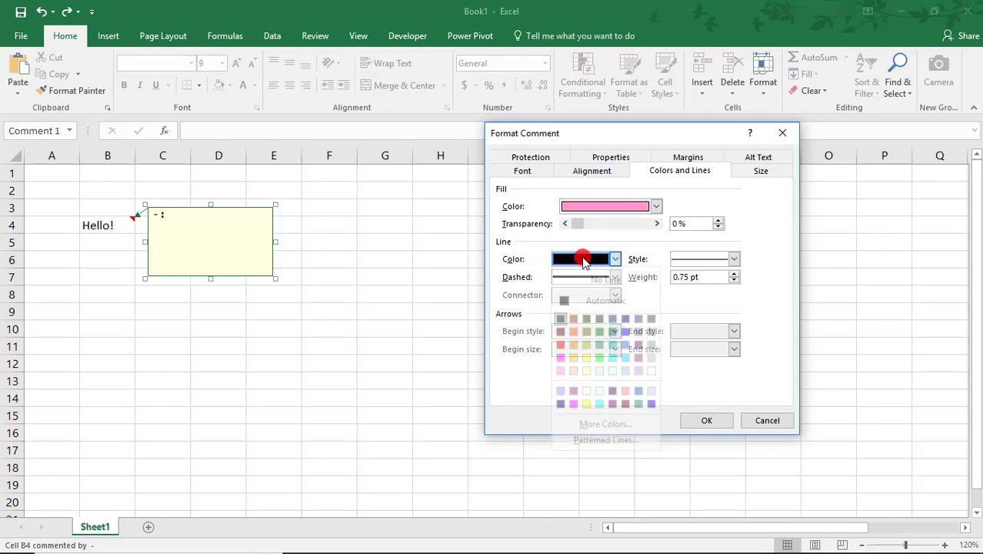
click(560, 331)
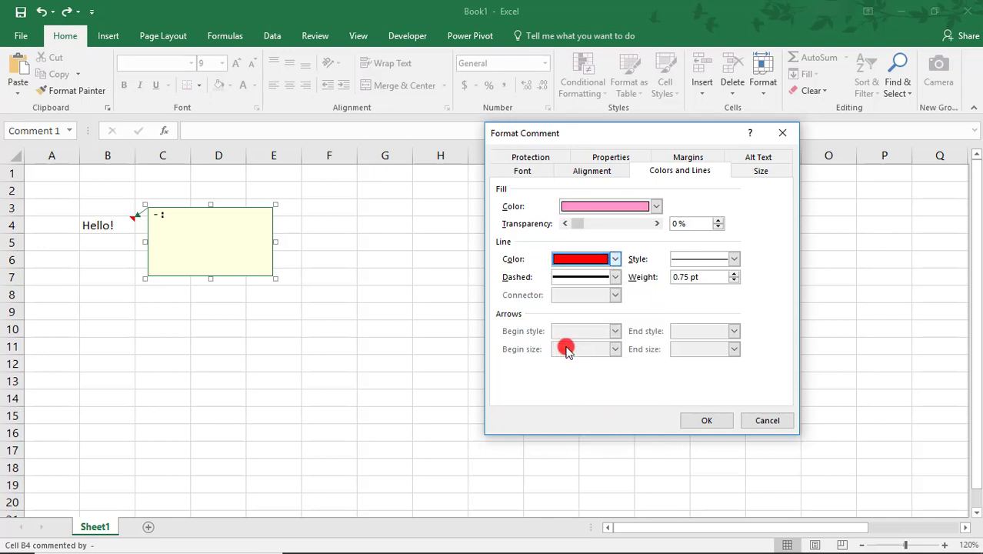
click(717, 420)
click(720, 259)
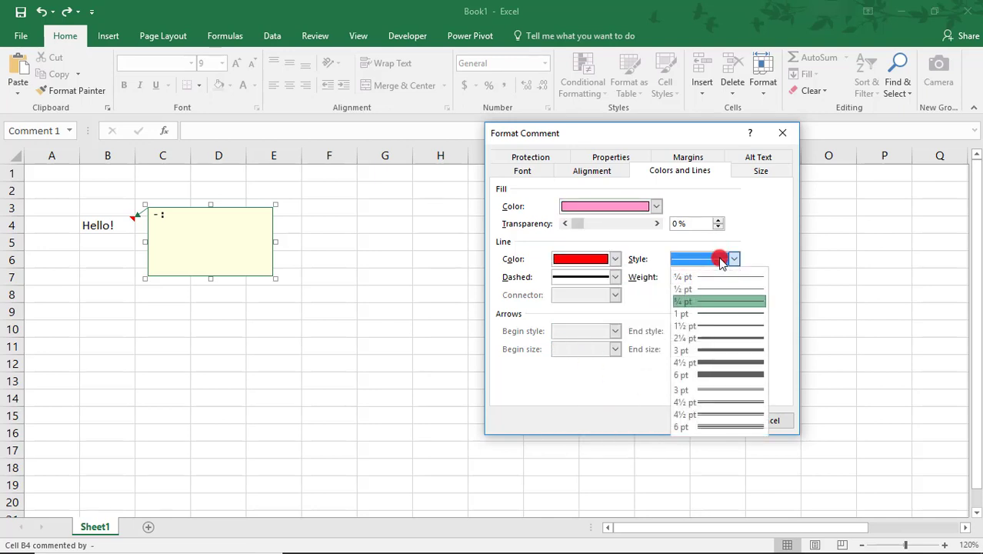
click(772, 242)
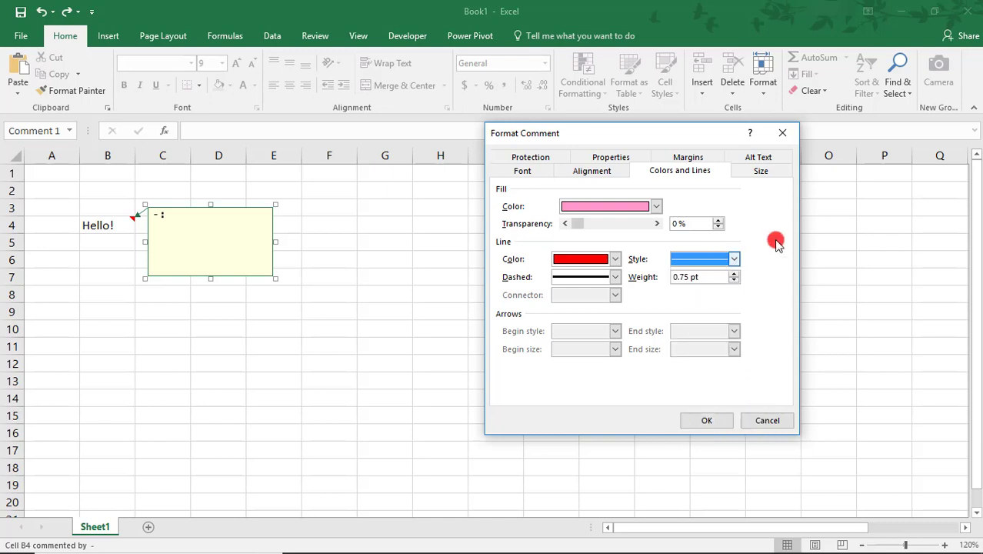
click(707, 418)
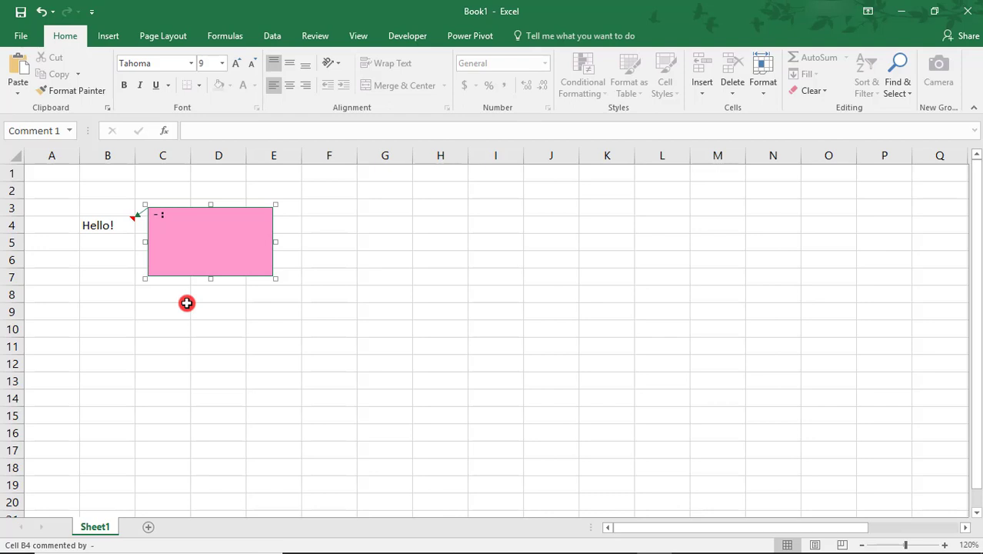
Return to cell B4 and open Excel Options on the Customize Ribbon page.
key(Escape)
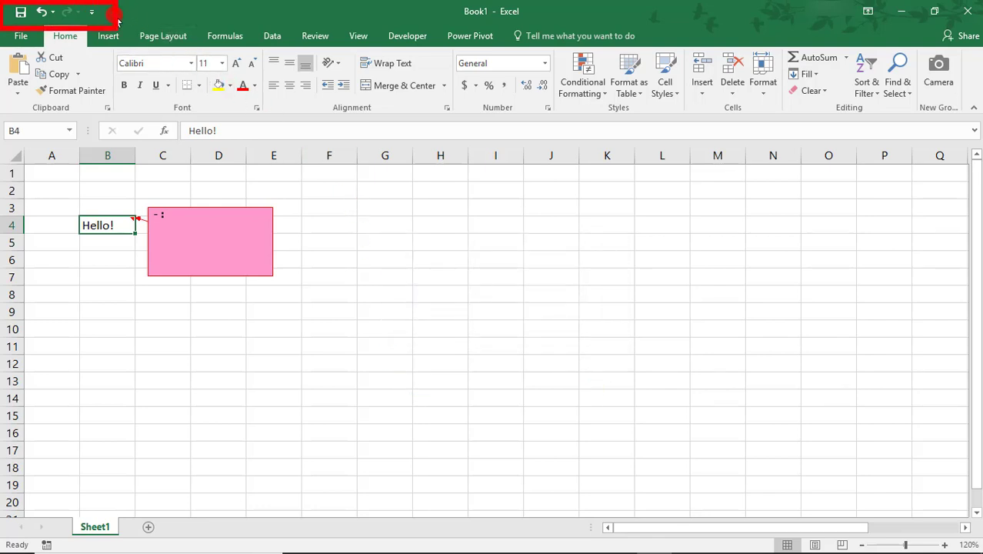
click(91, 13)
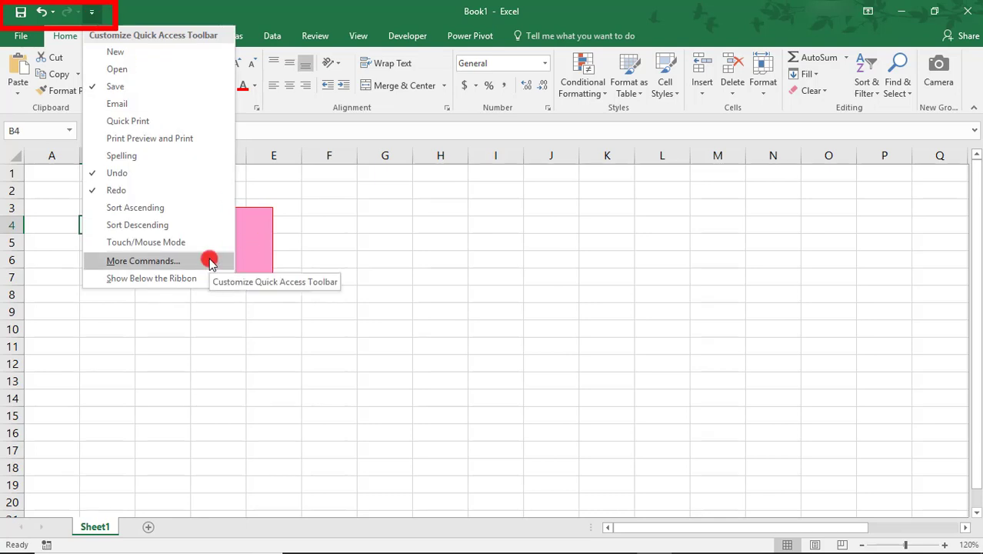
click(396, 6)
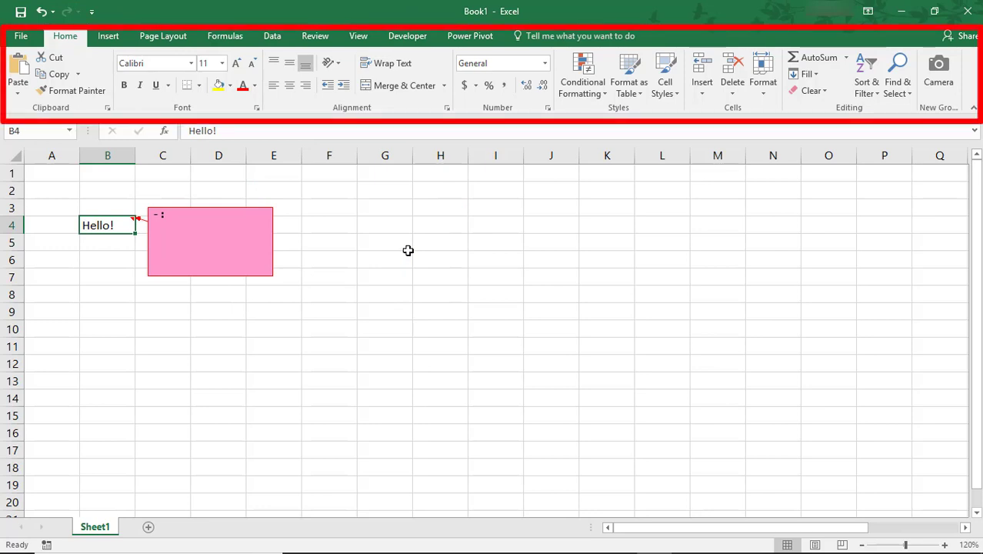
click(289, 104)
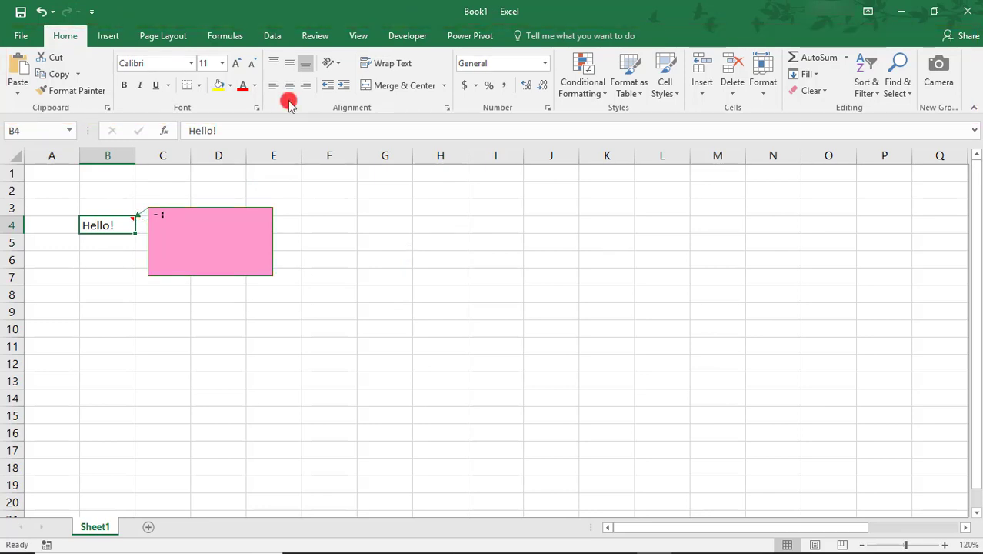
right_click(289, 104)
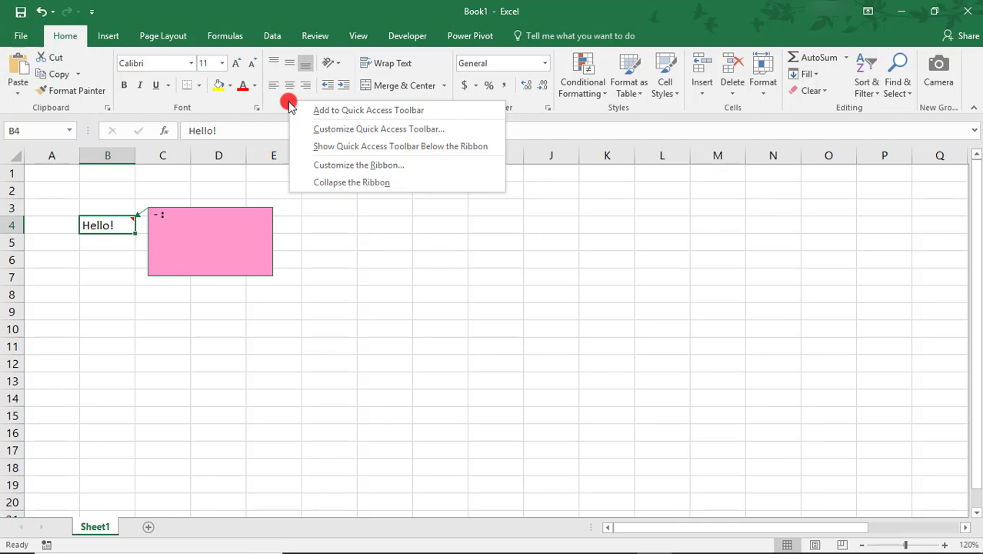
click(320, 168)
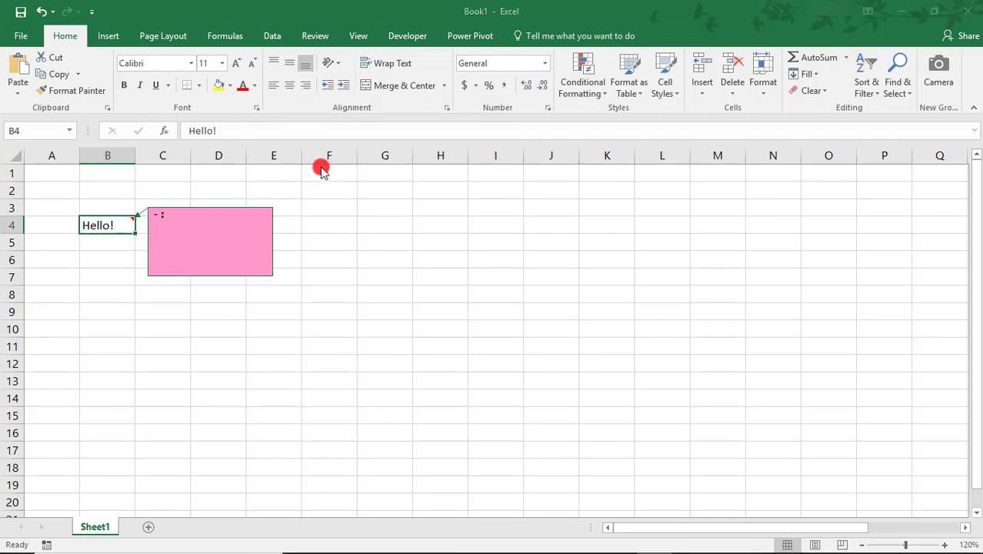
Add Change Shape from All Commands to the Home tab's custom New Group and confirm.
click(361, 102)
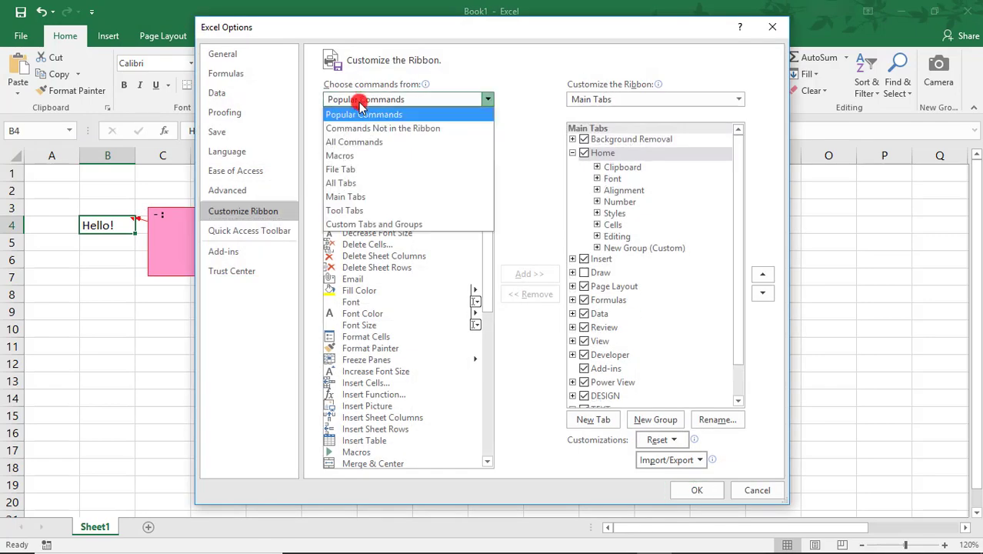
click(360, 142)
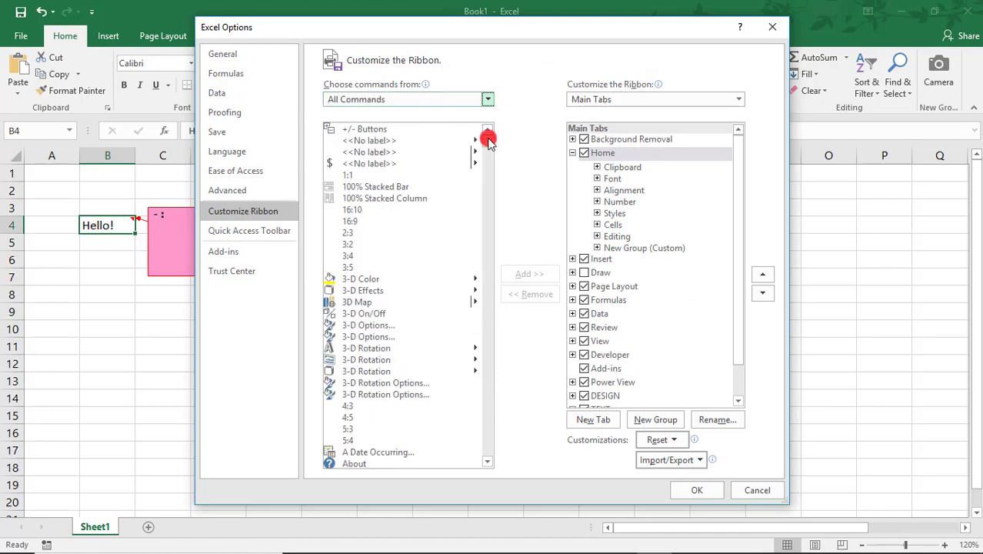
drag(487, 136, 452, 190)
click(423, 220)
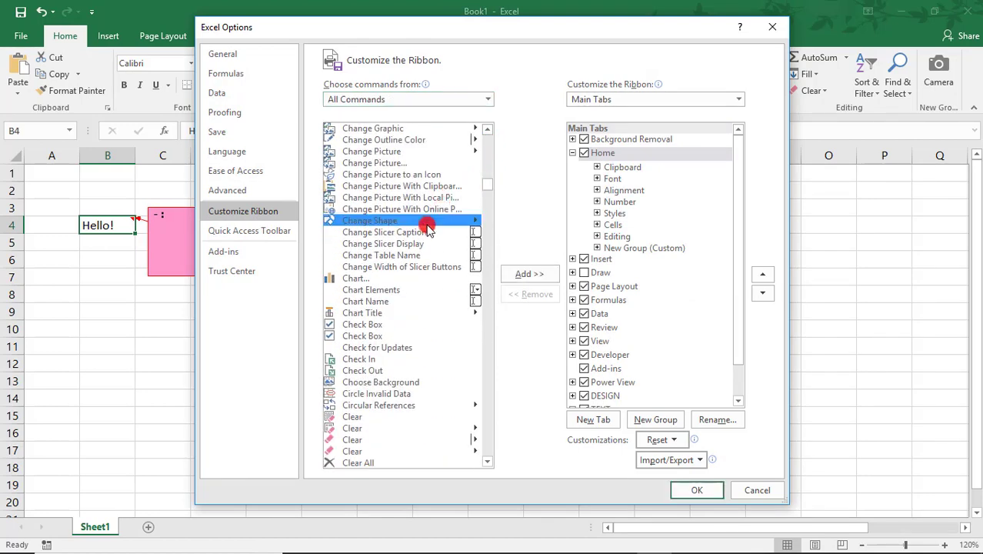
click(596, 247)
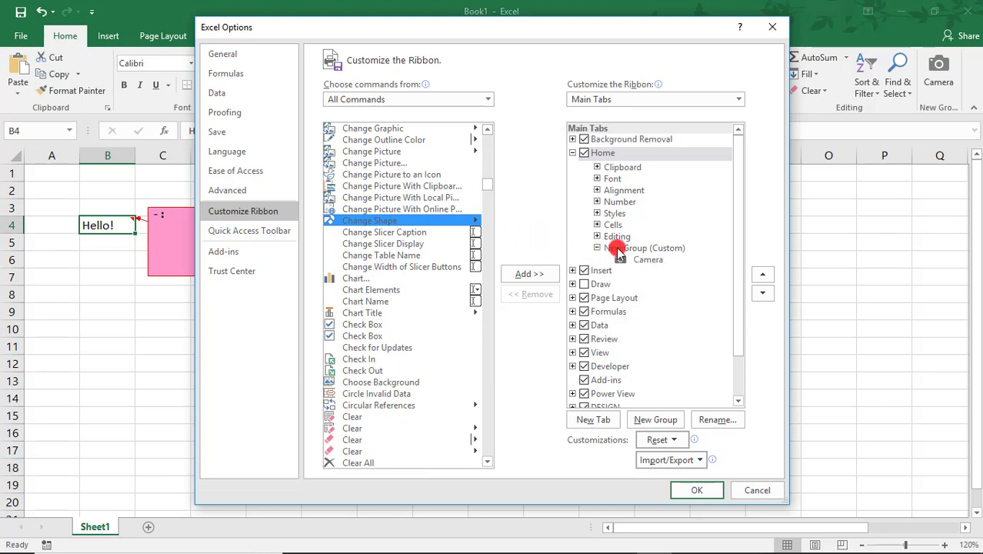
click(617, 249)
click(521, 274)
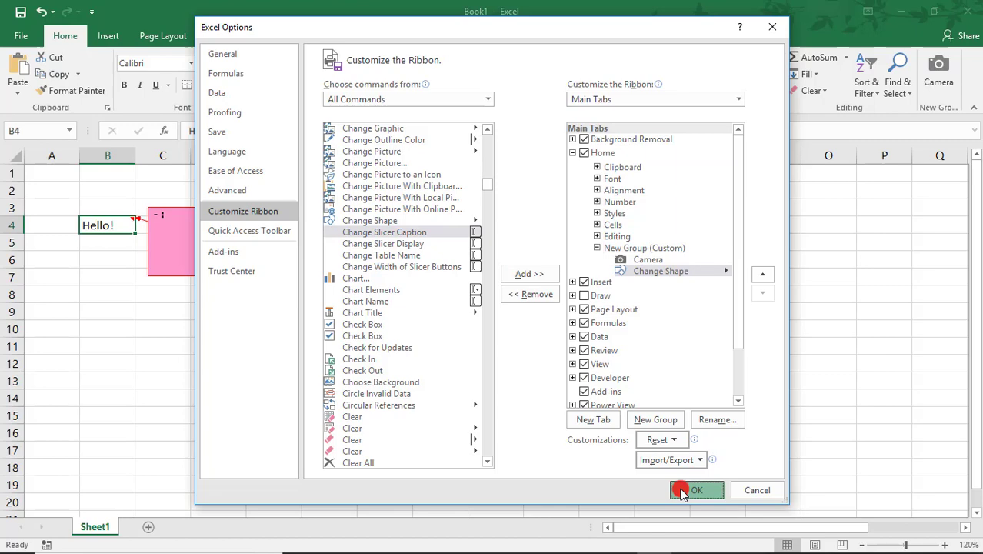
click(681, 490)
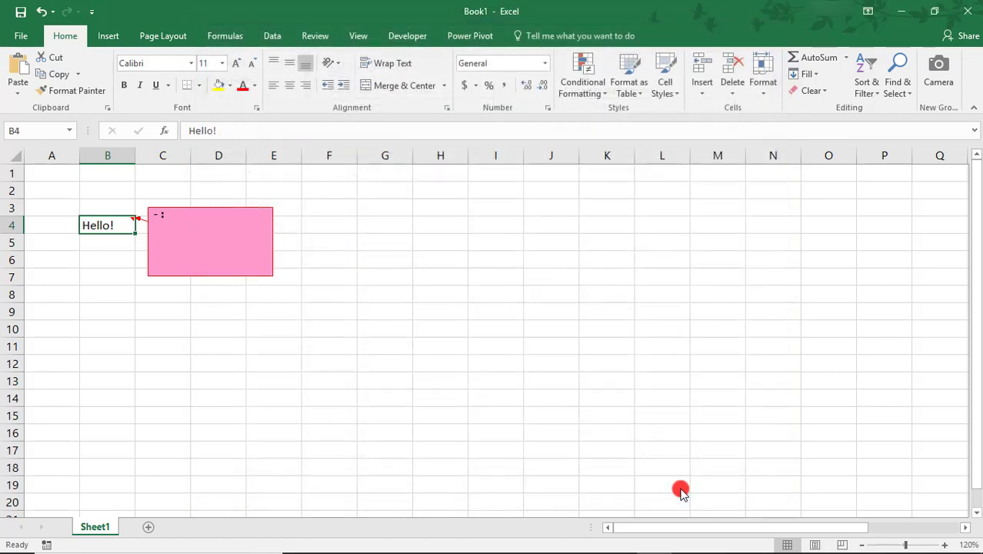
Change the selected B4 comment box's shape to the Heart from Basic Shapes.
click(258, 275)
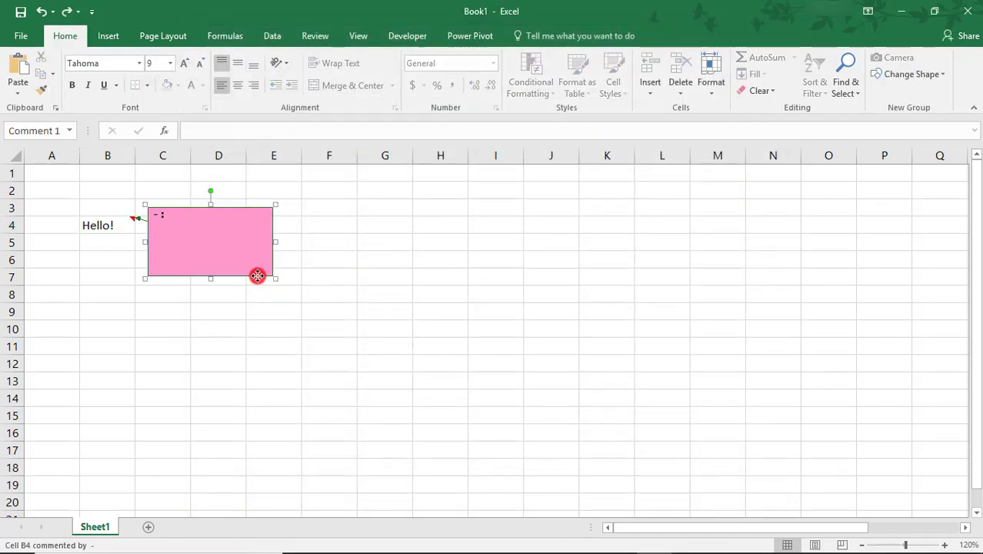
click(928, 77)
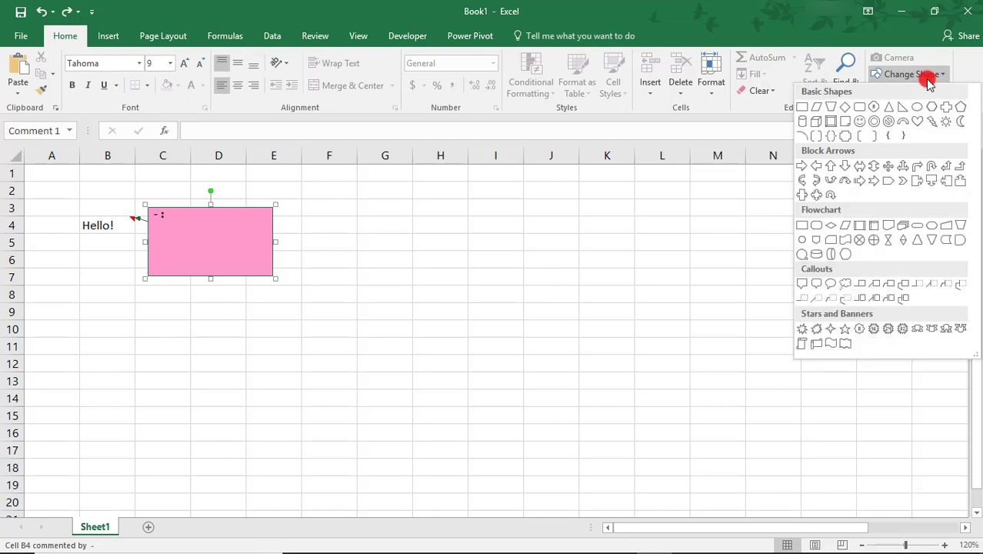
click(921, 123)
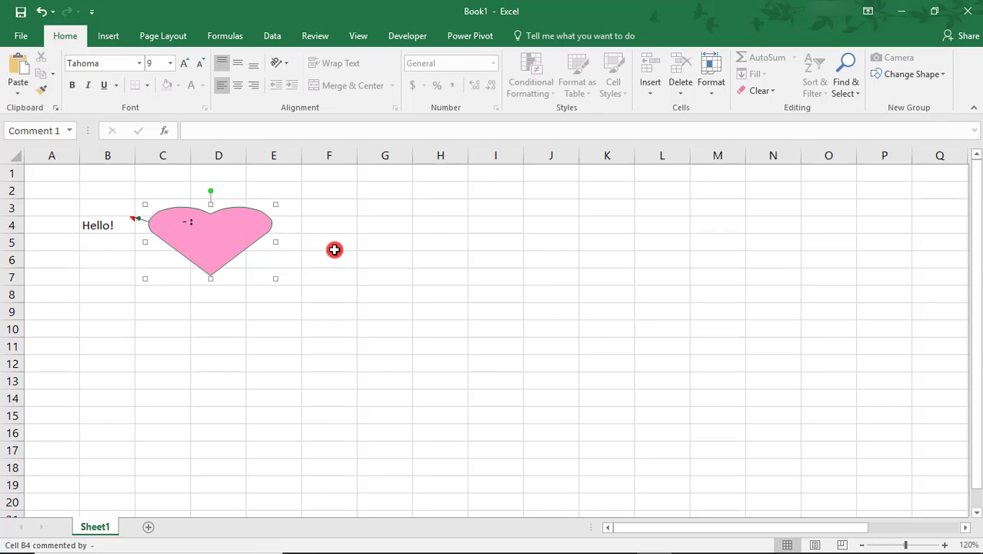
click(711, 83)
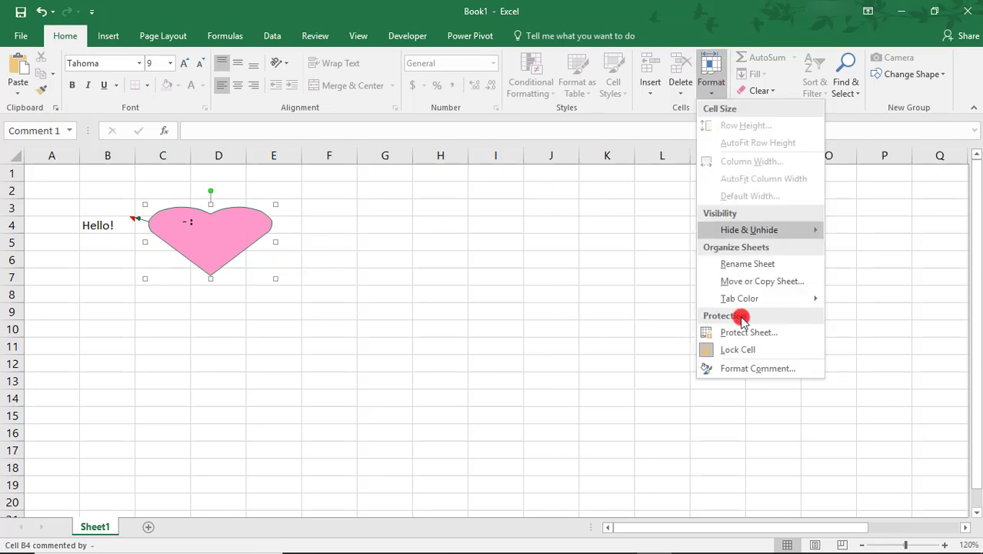
click(744, 369)
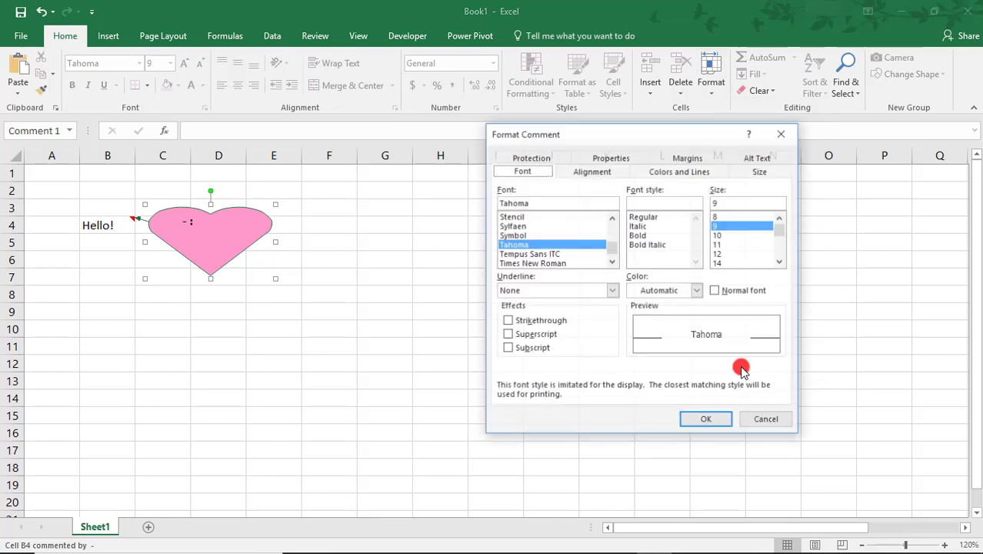
click(594, 172)
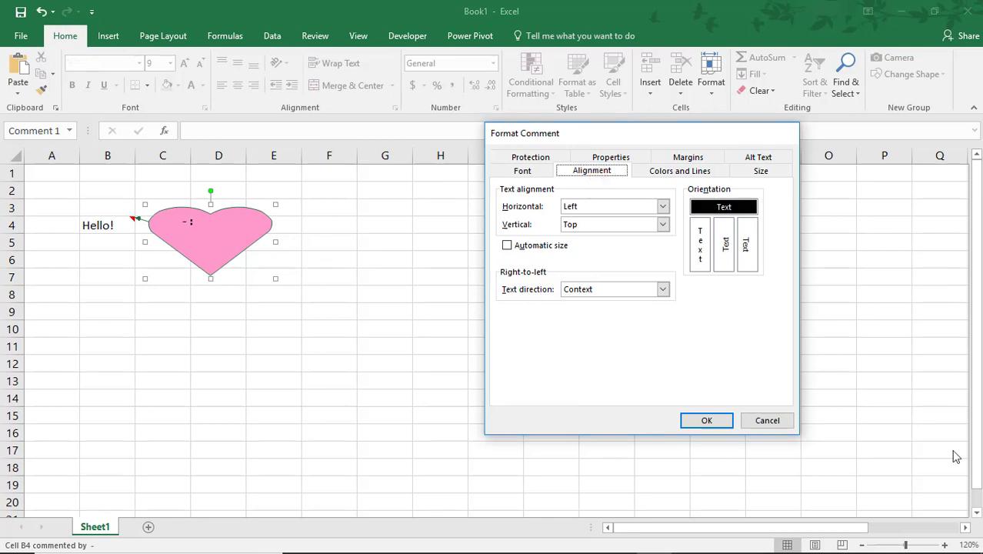
key(Return)
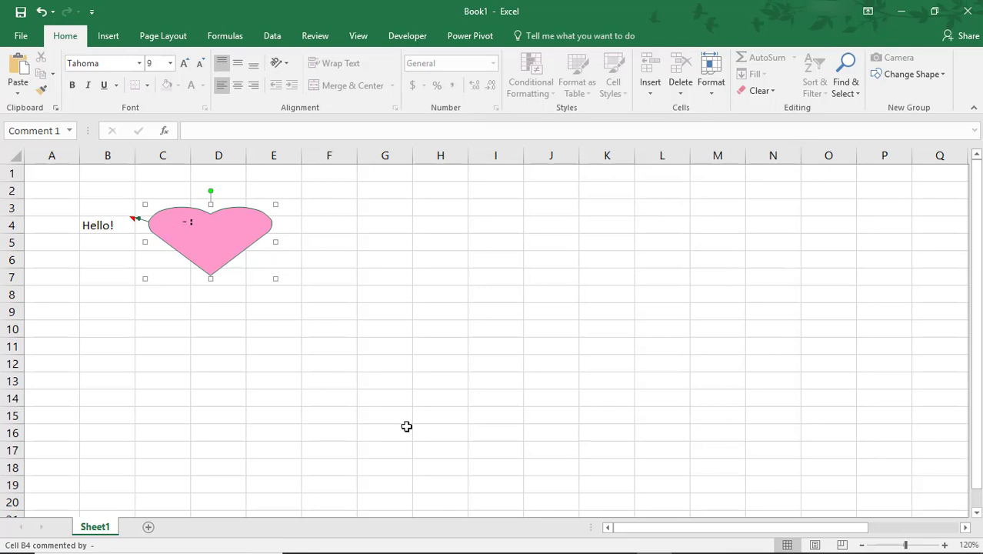
click(329, 415)
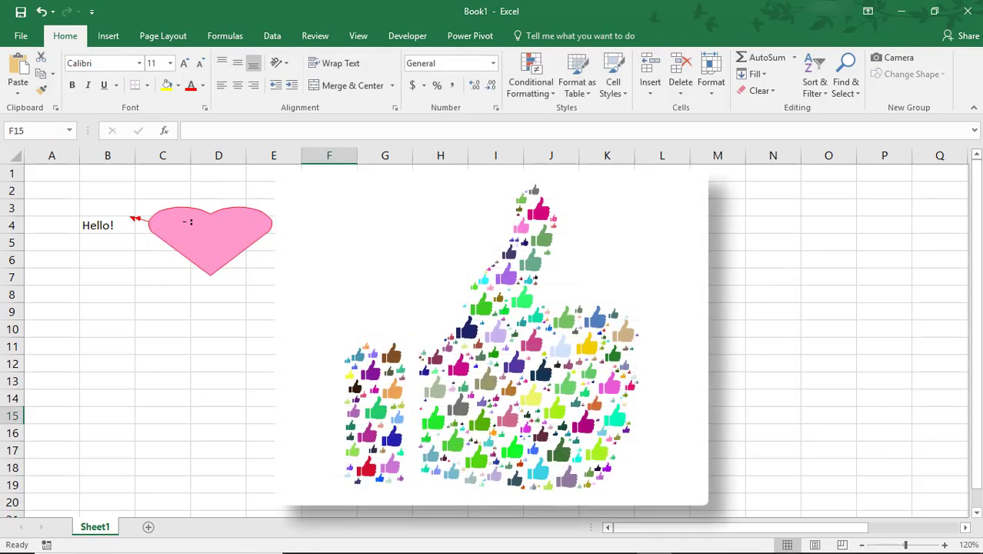